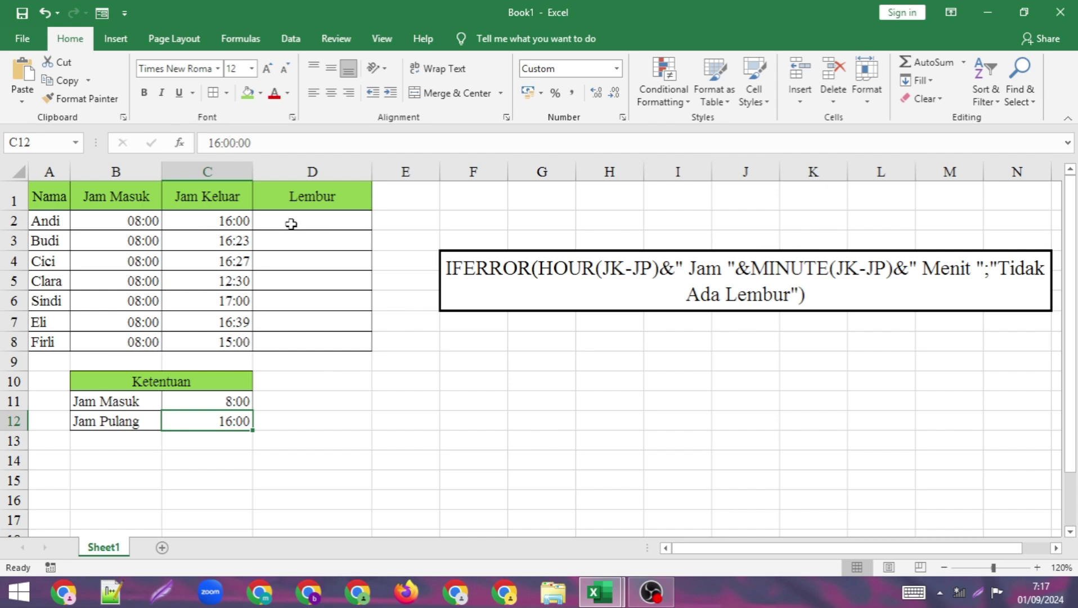
Step: Start an overtime formula in D2 with =IFERROR(HOUR(C2-$C$12), keeping the C12 reference absolute
click(291, 224)
text(=)
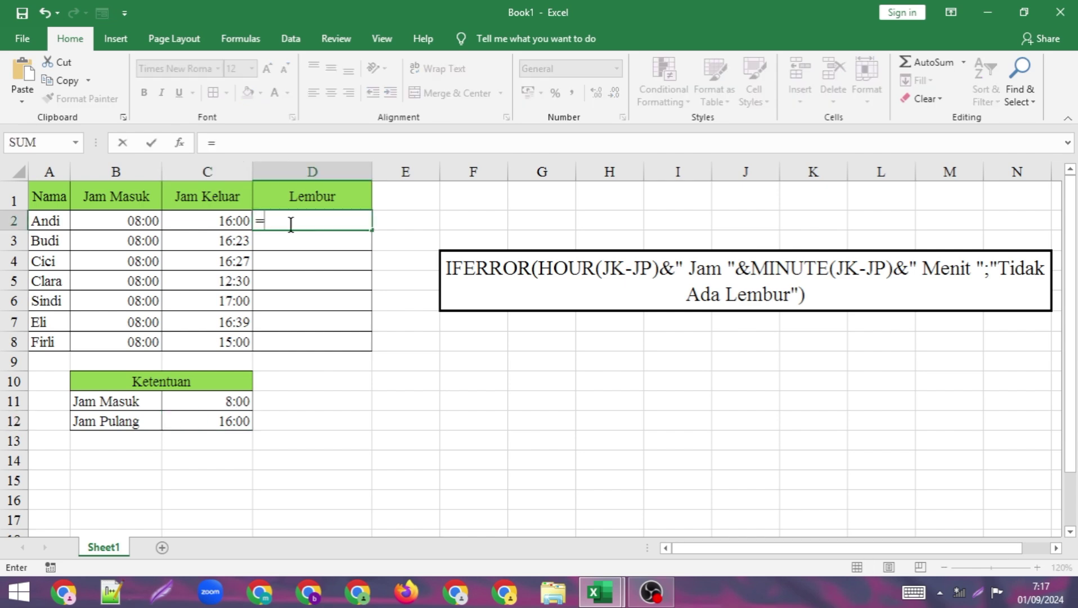
text(if)
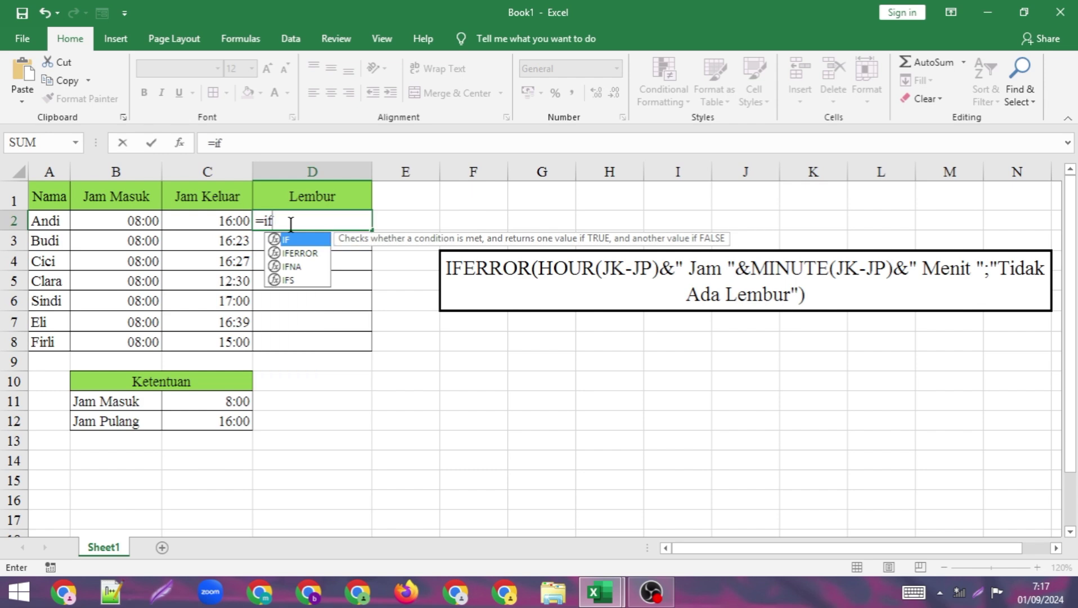
text(error)
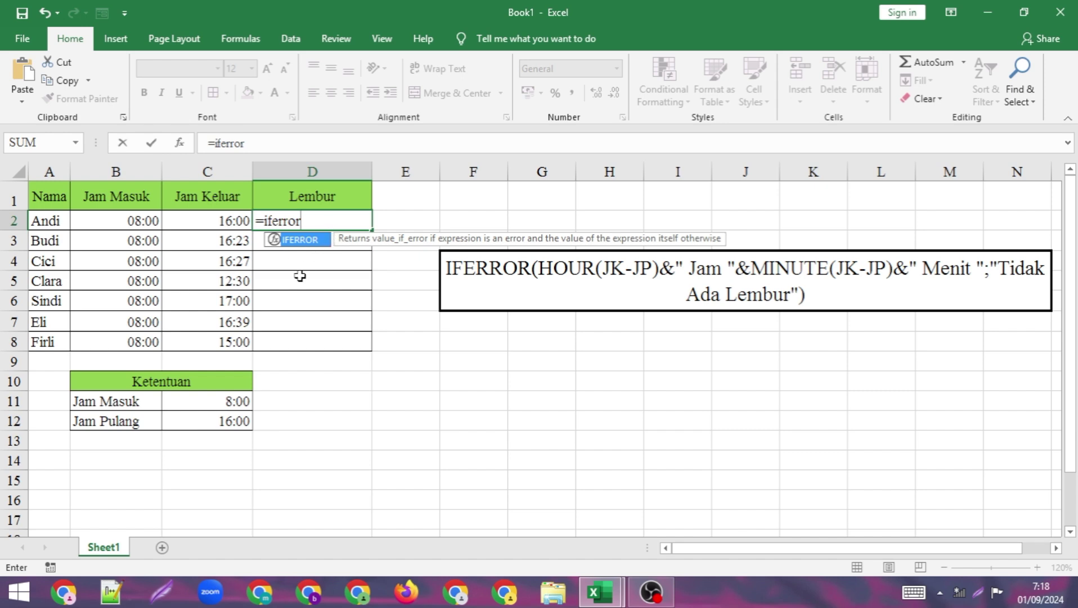
text(()
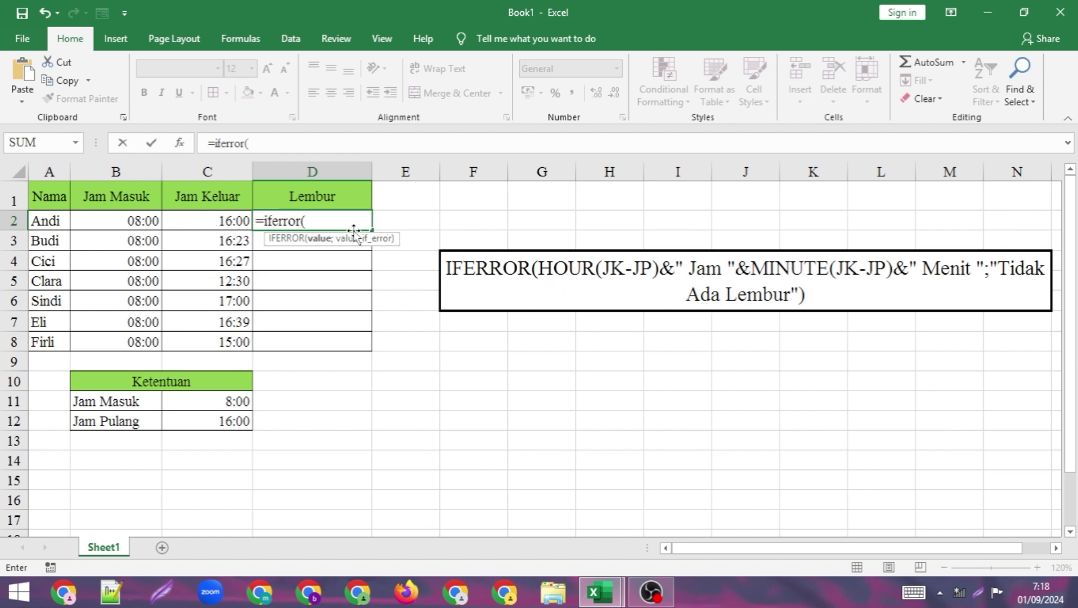
text(ho)
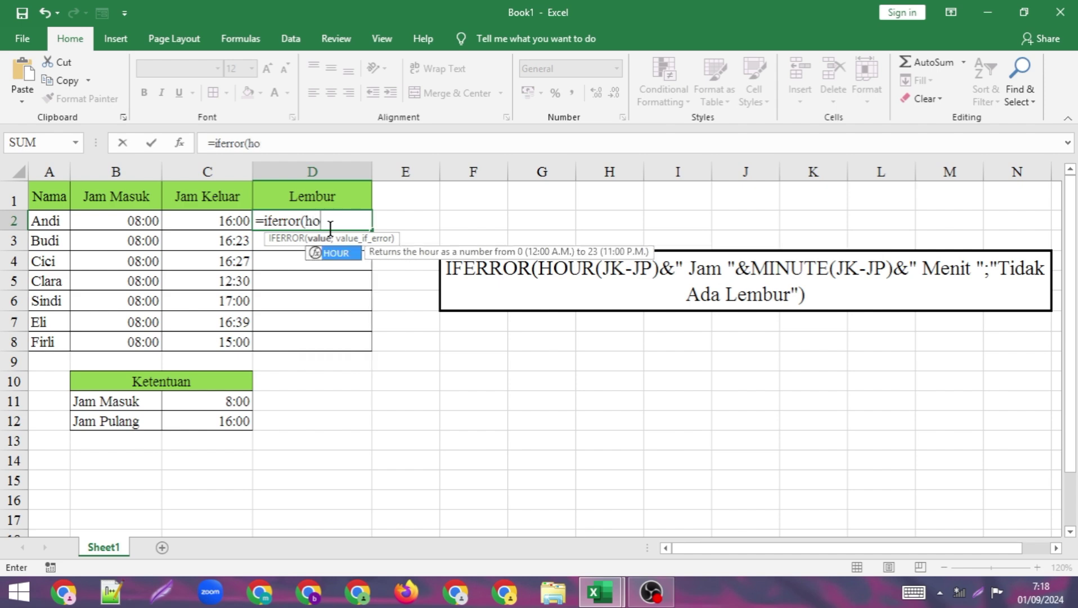
text(ur()
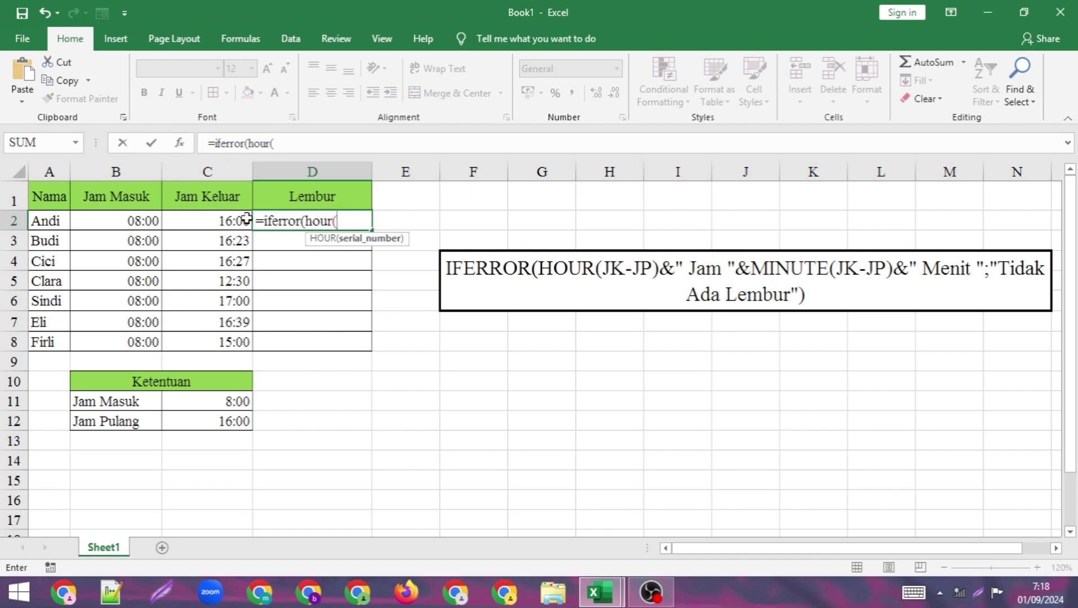
click(212, 220)
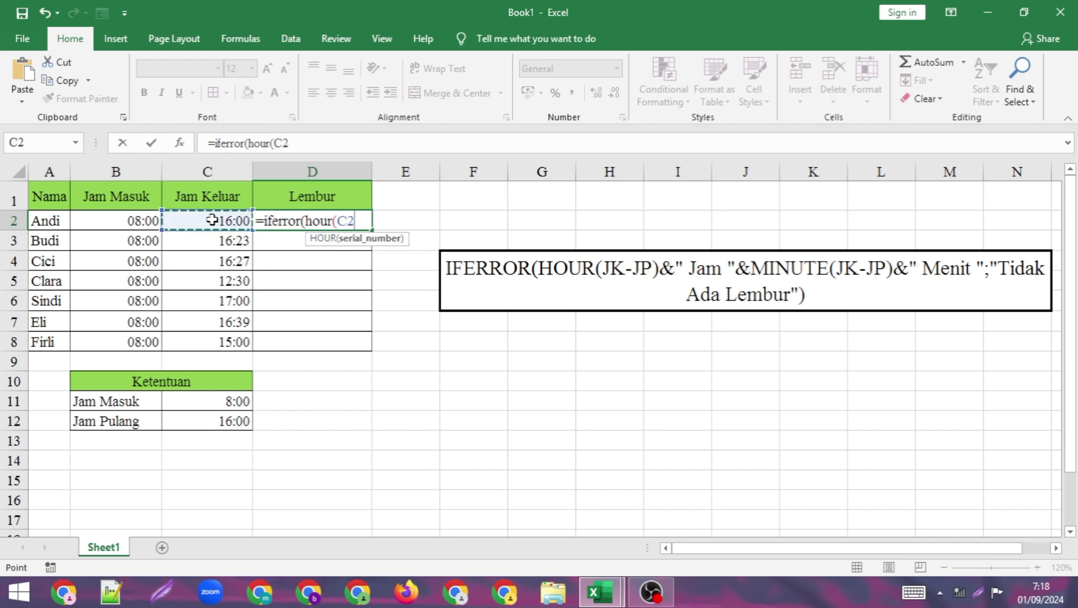
text(-)
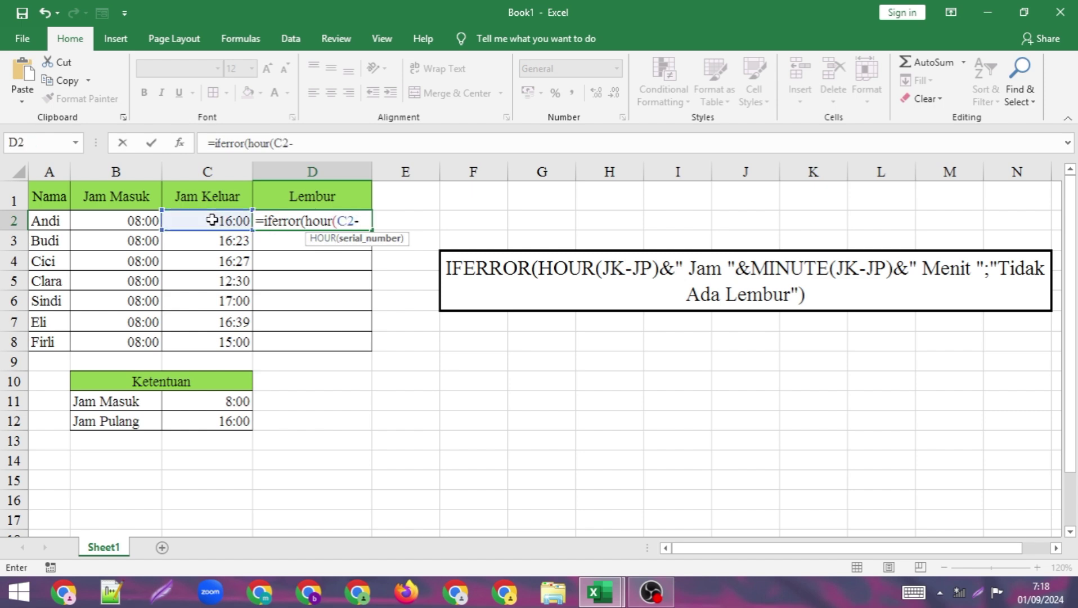
click(202, 421)
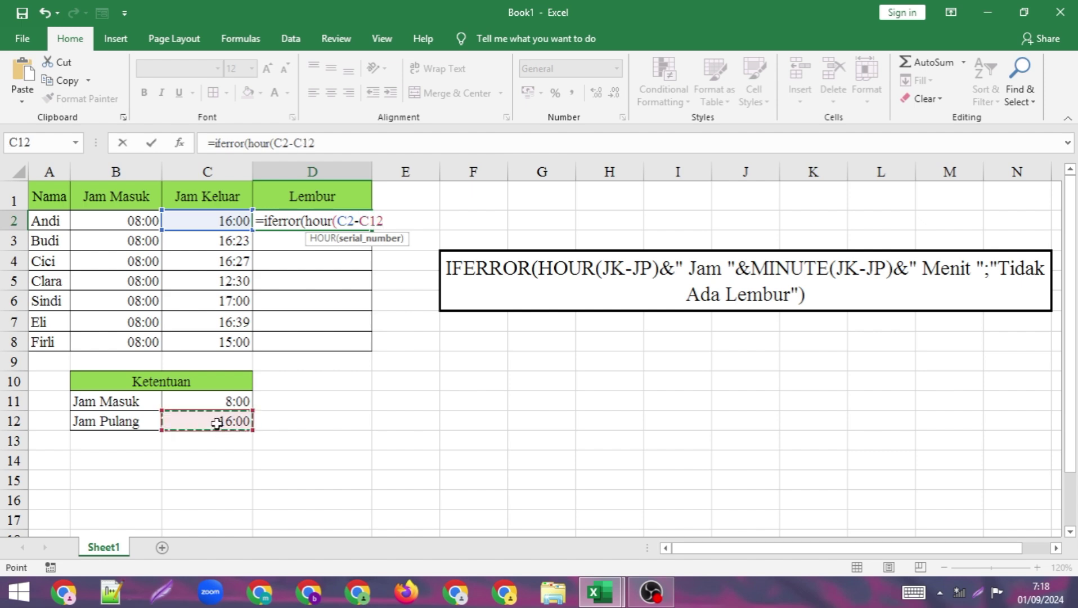
key(F4)
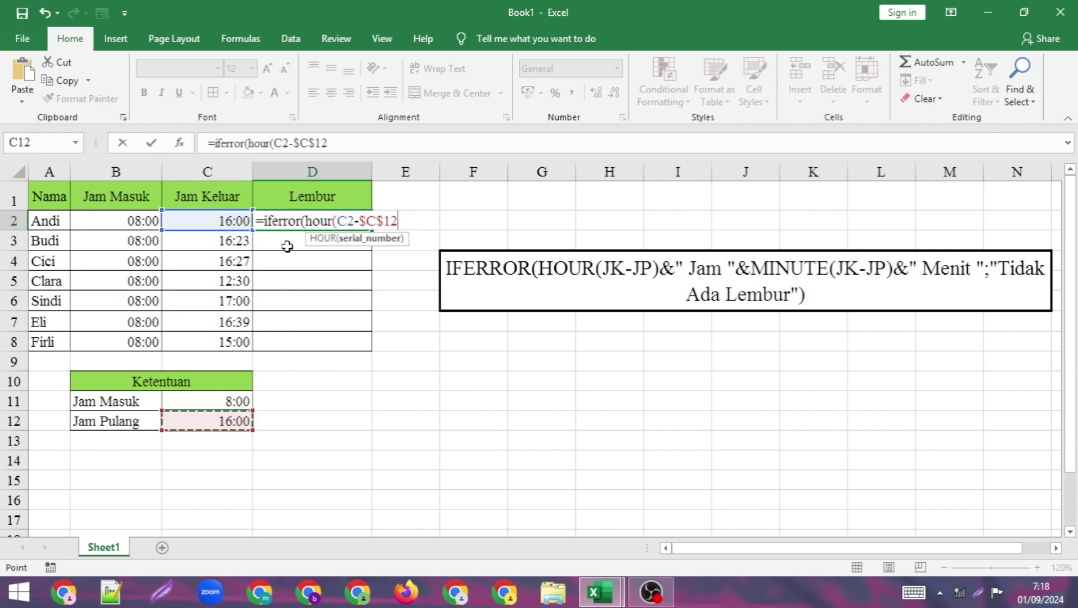
text())
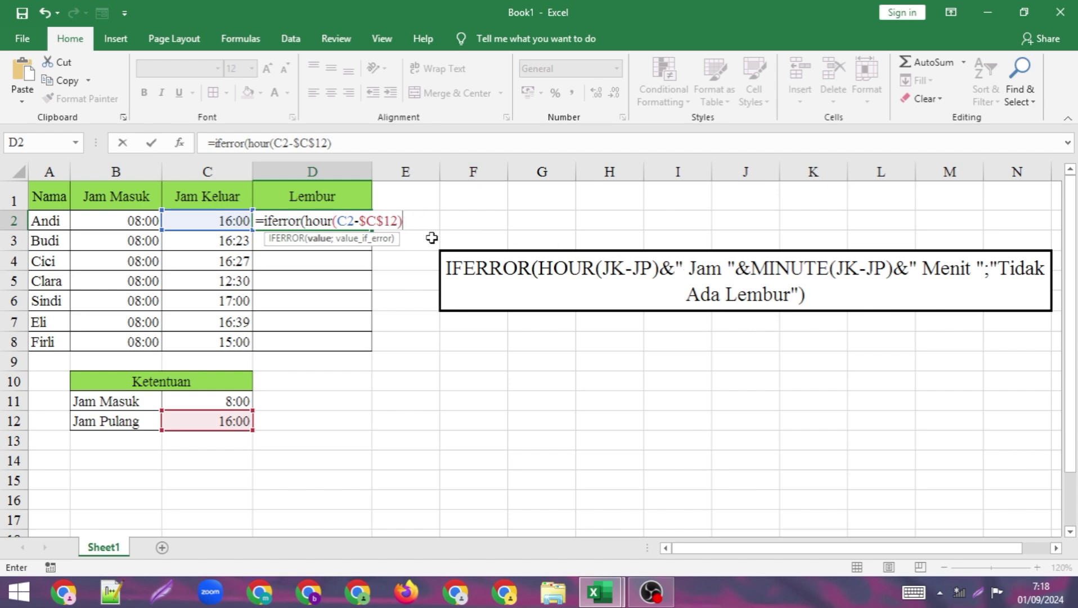
Step: Continue the D2 formula with the text " Jam " followed by &MINUTE(C2-$C$12), keeping C12 absolute
text(" Jam ")
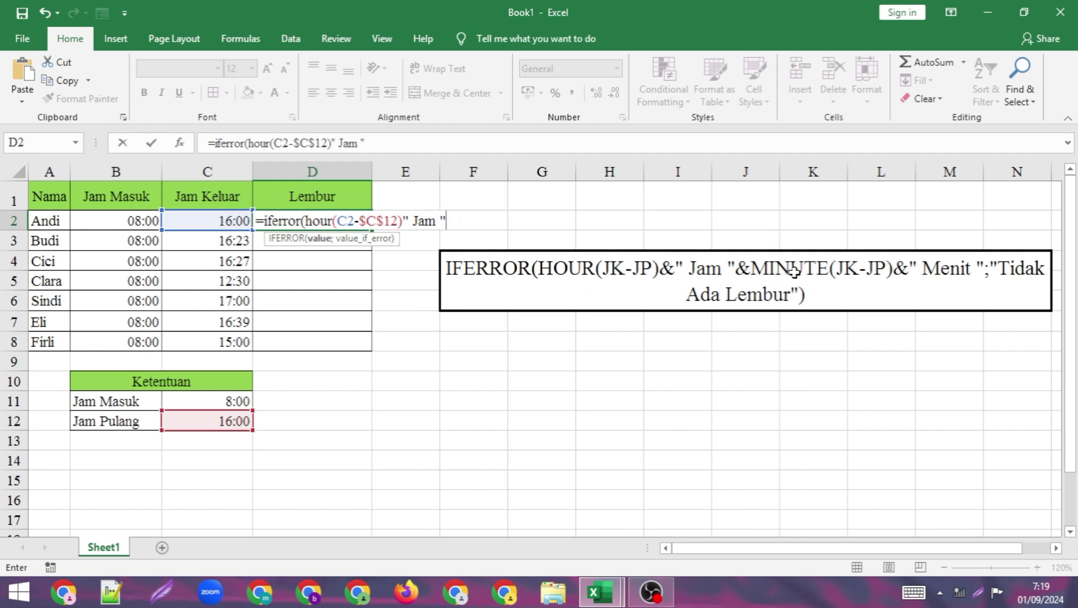
text(&Mine)
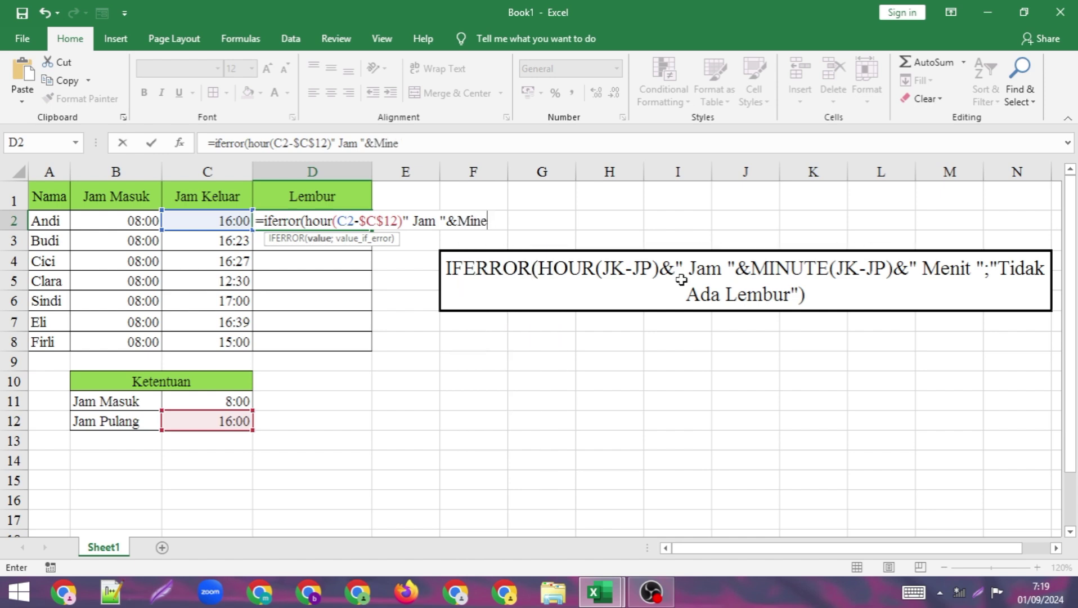
key(BackSpace)
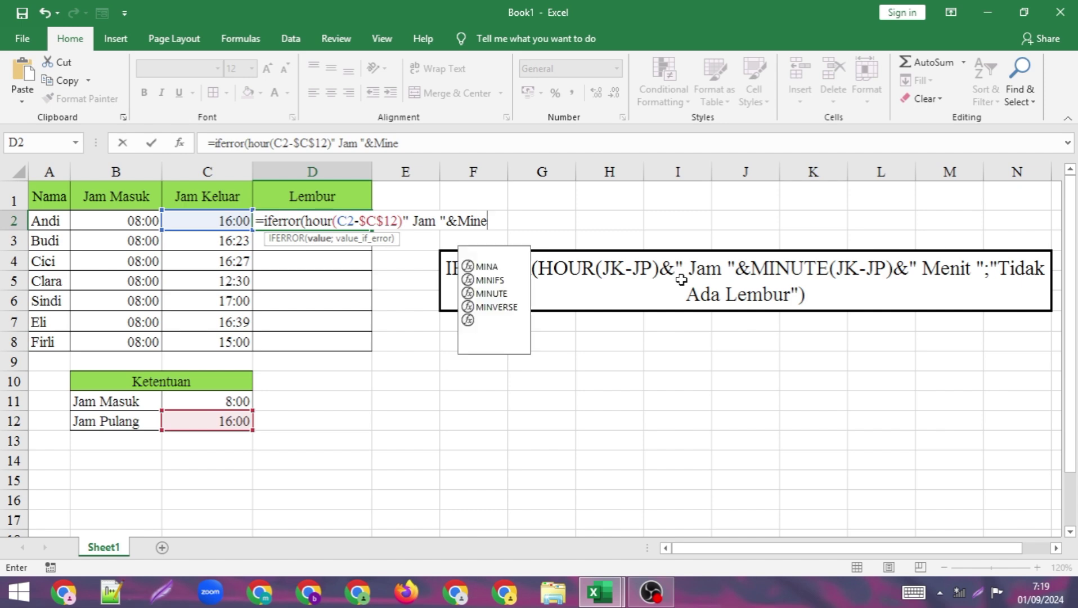
text(ute()
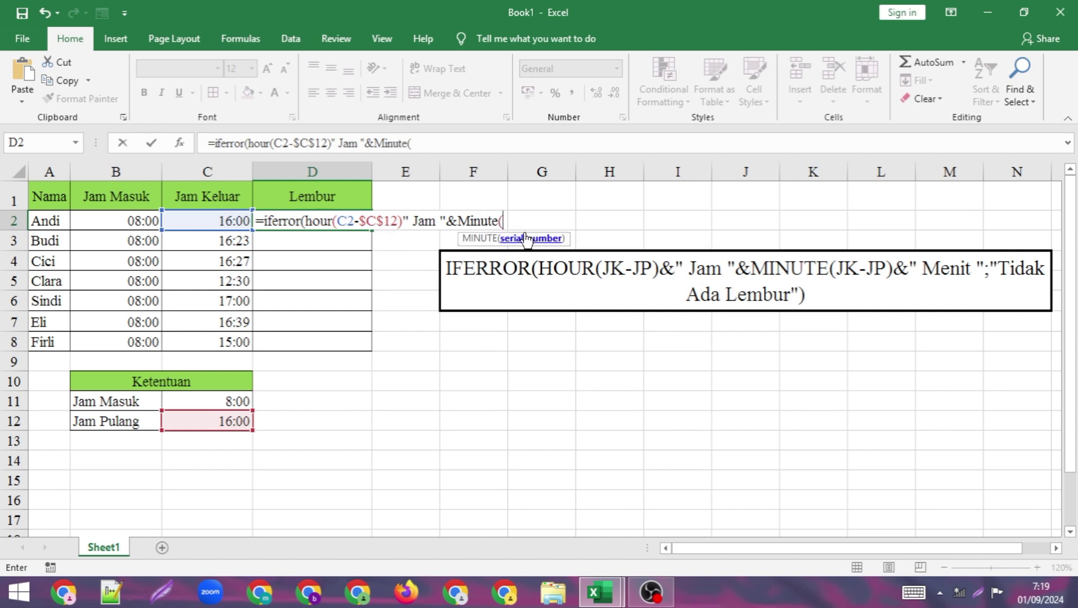
click(194, 222)
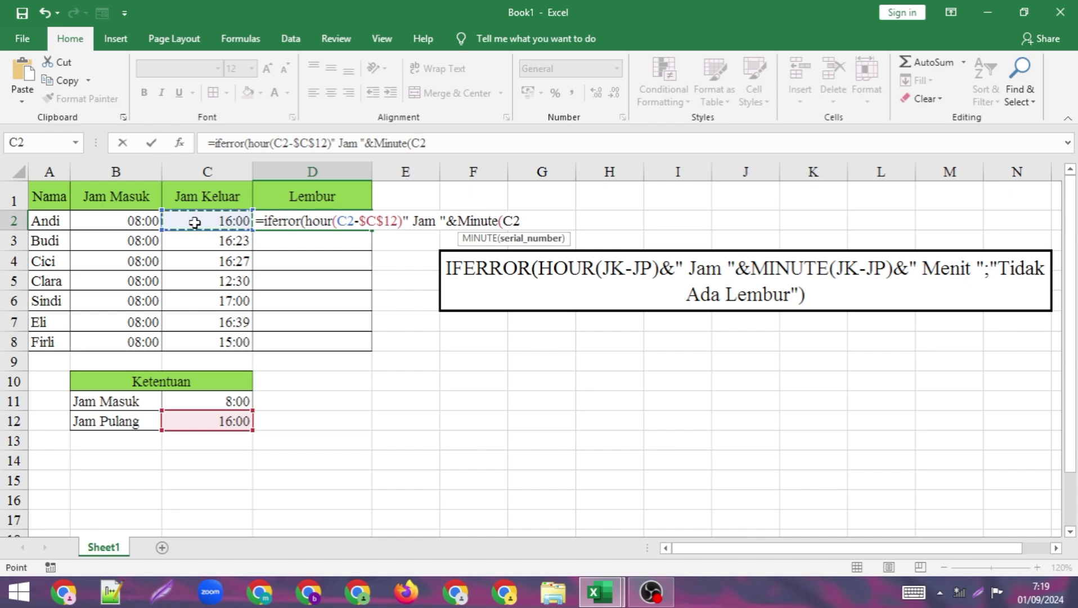
text(-)
click(208, 419)
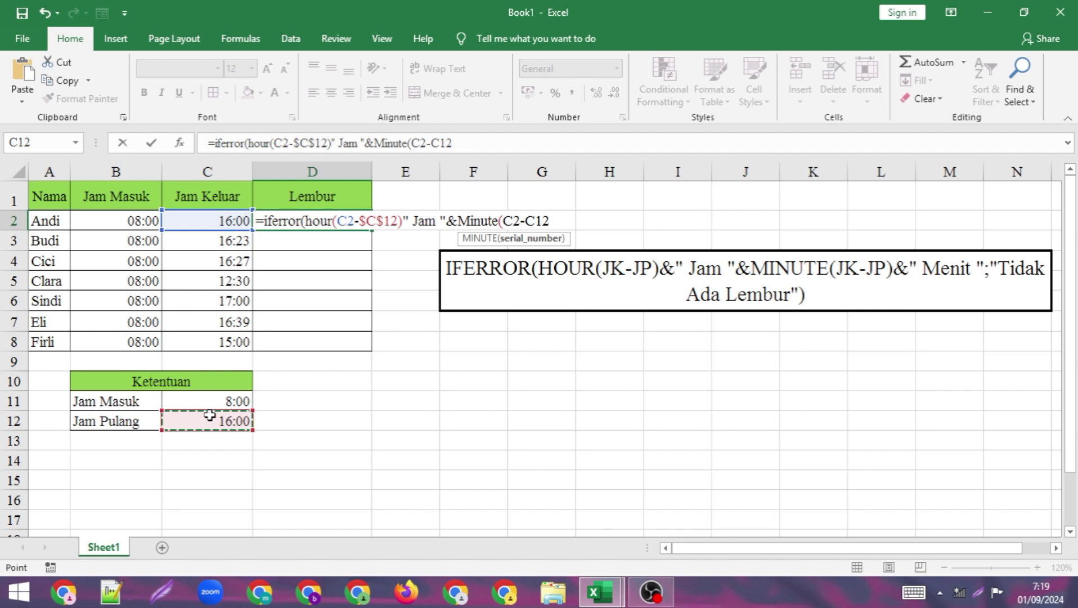
key(F4)
text())
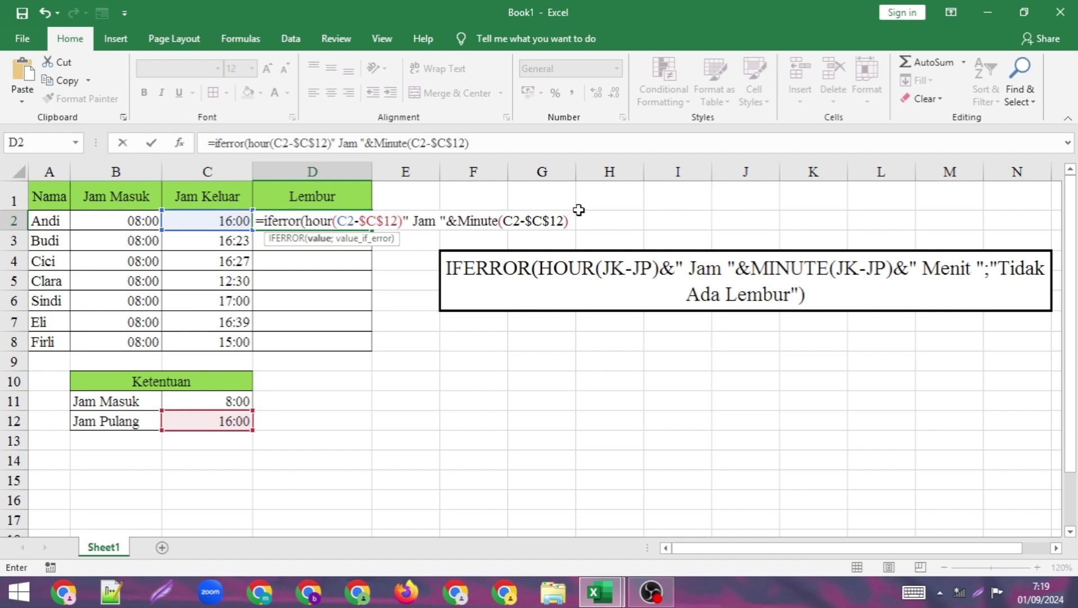
Step: Finish the D2 formula with &" Menit " and the error value "Tidak Ada Lembur", close the bracket and submit it
text(&" Menit)
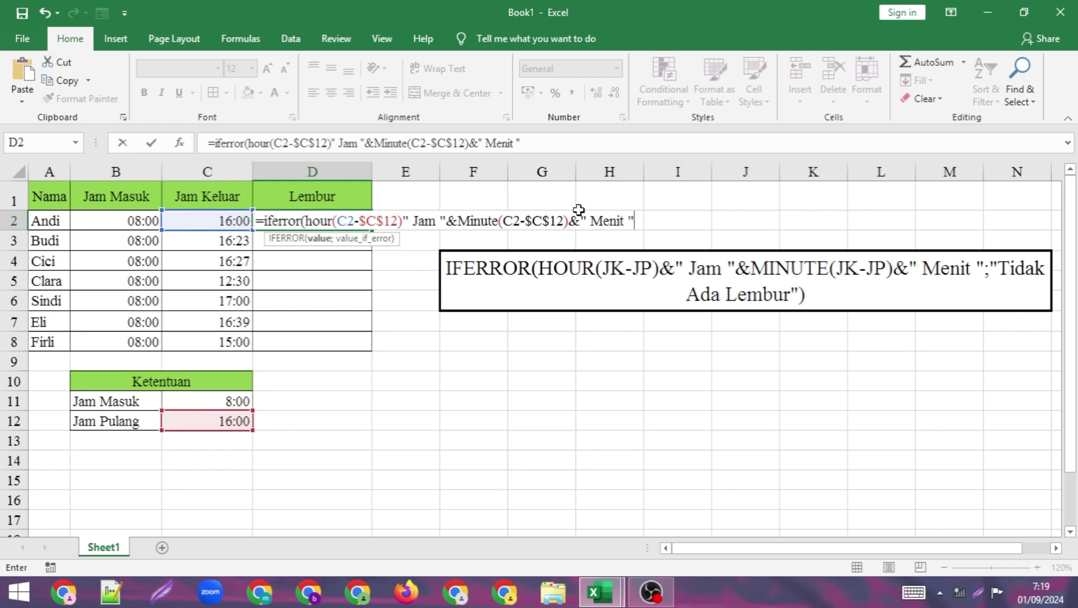
text(";)
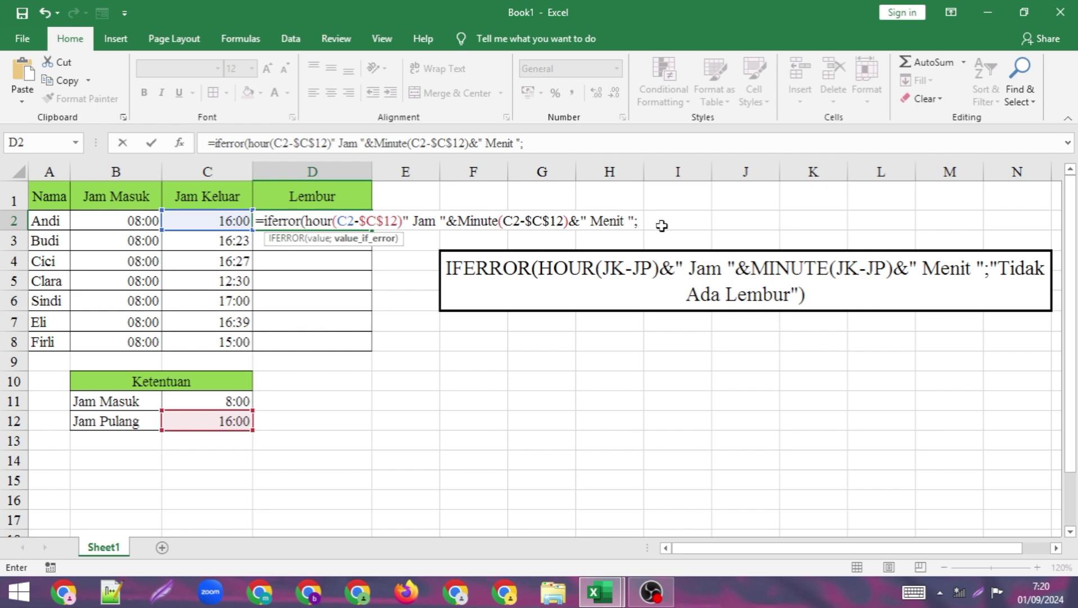
text("Tidak )
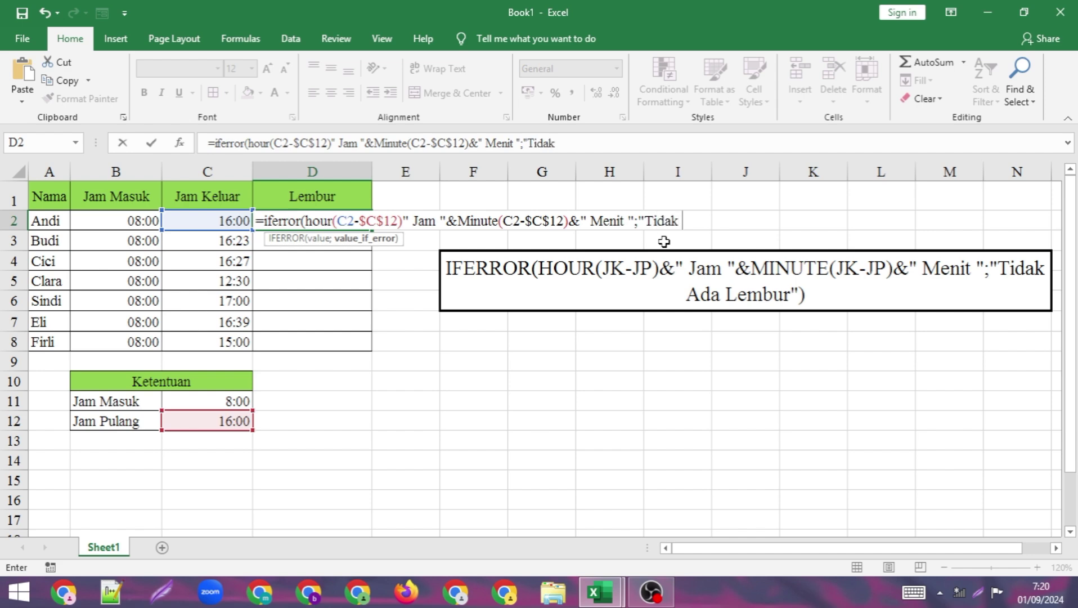
text(Ada Lemb)
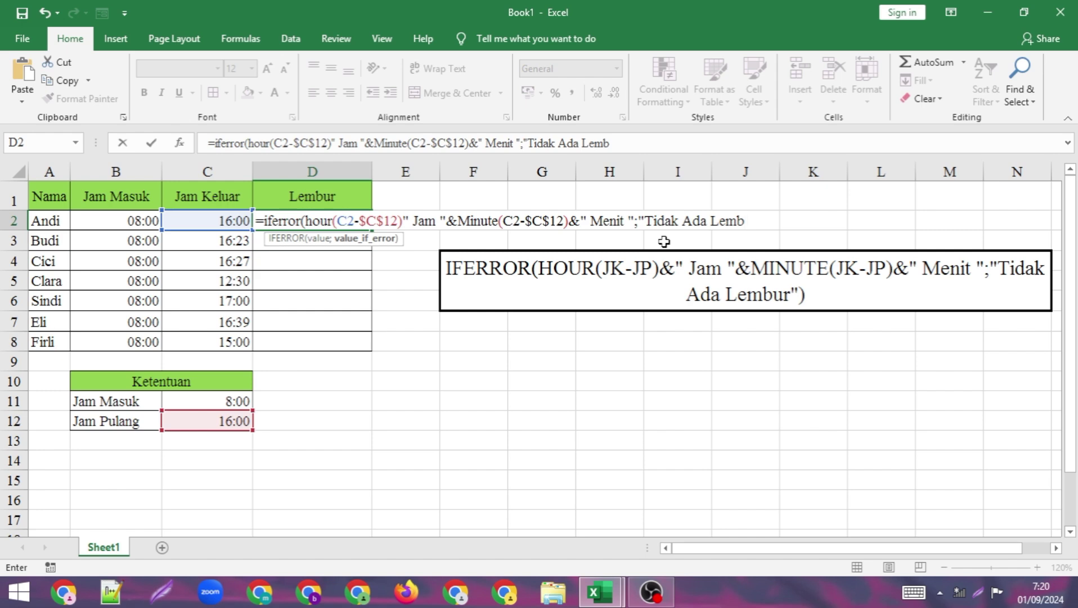
text(ur"))
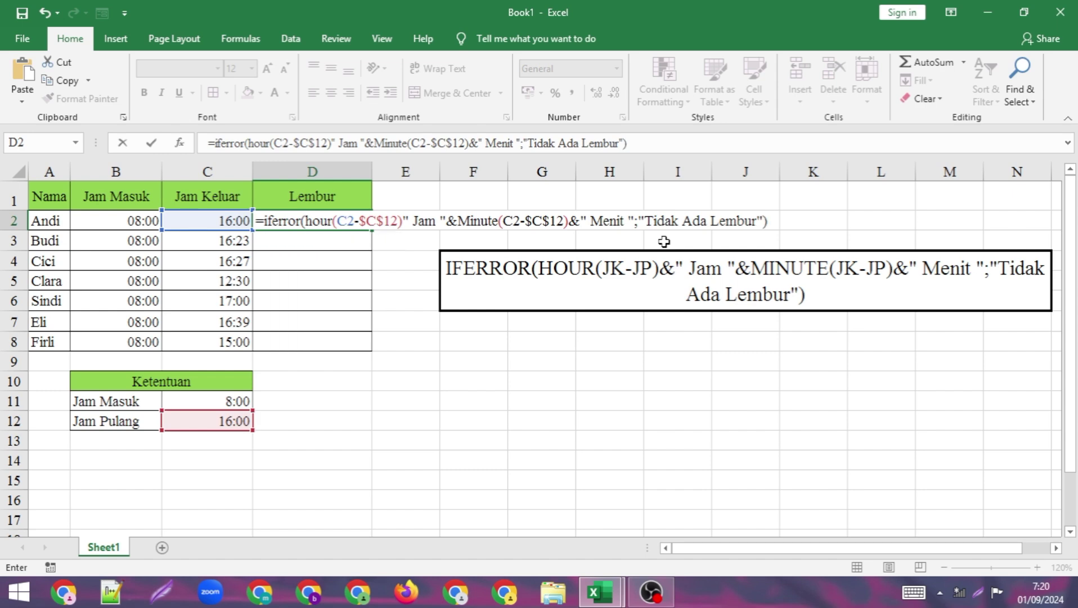
key(Return)
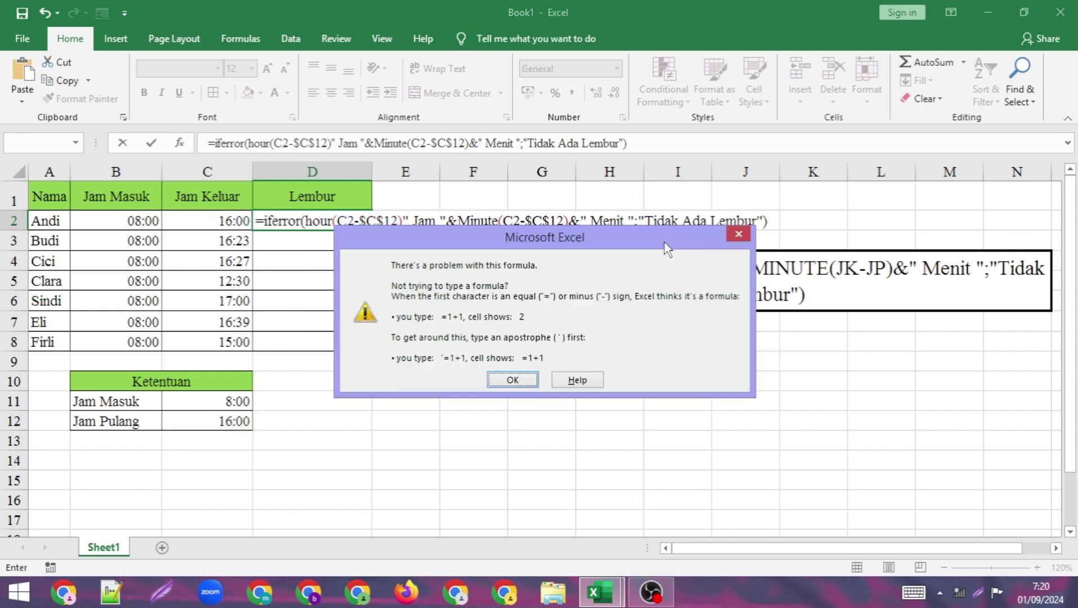
Step: Correct the D2 formula by inserting the missing & before " Jam " and enter it
key(Return)
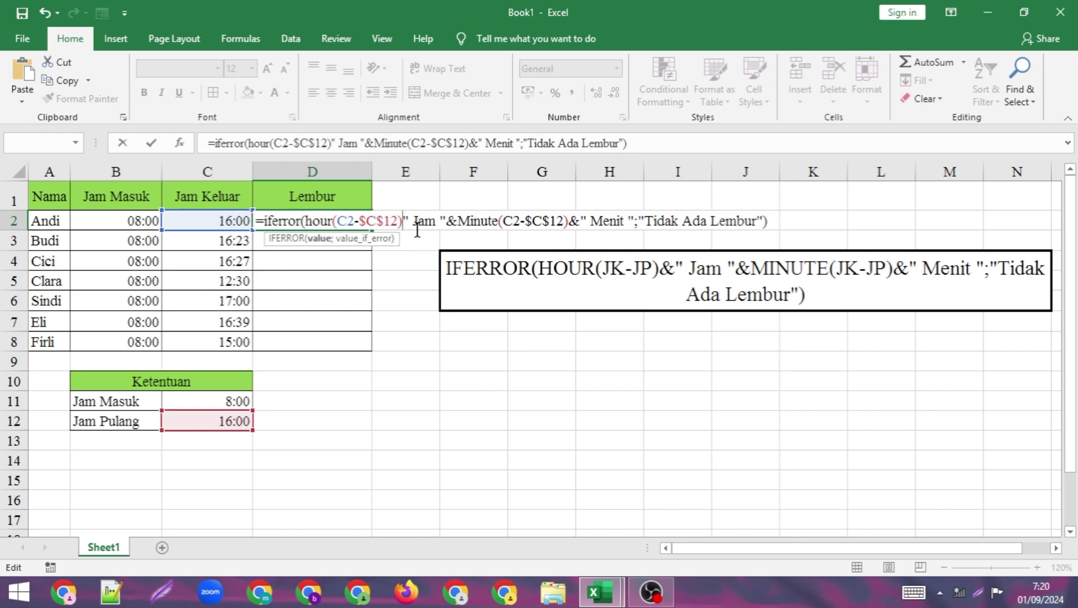
text(&)
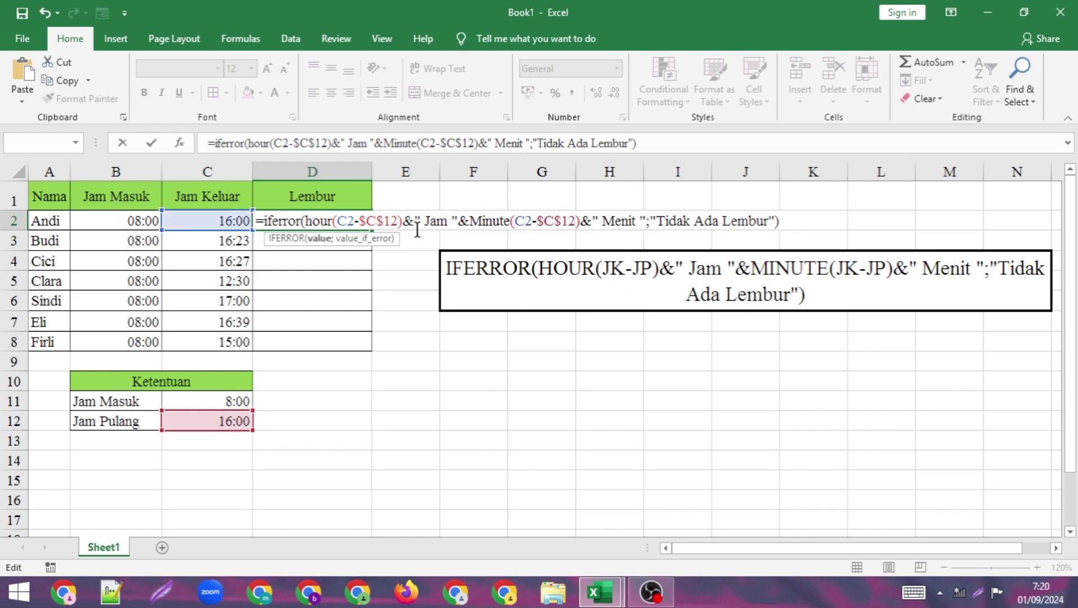
key(Return)
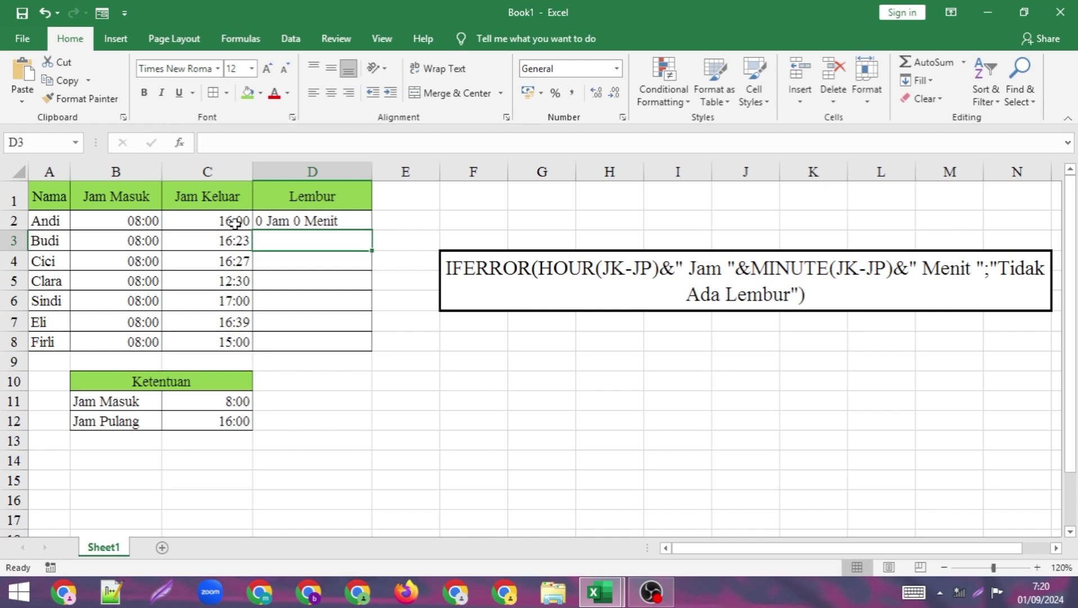
Step: Fill the D2 overtime formula down the Lembur column through D8
click(284, 219)
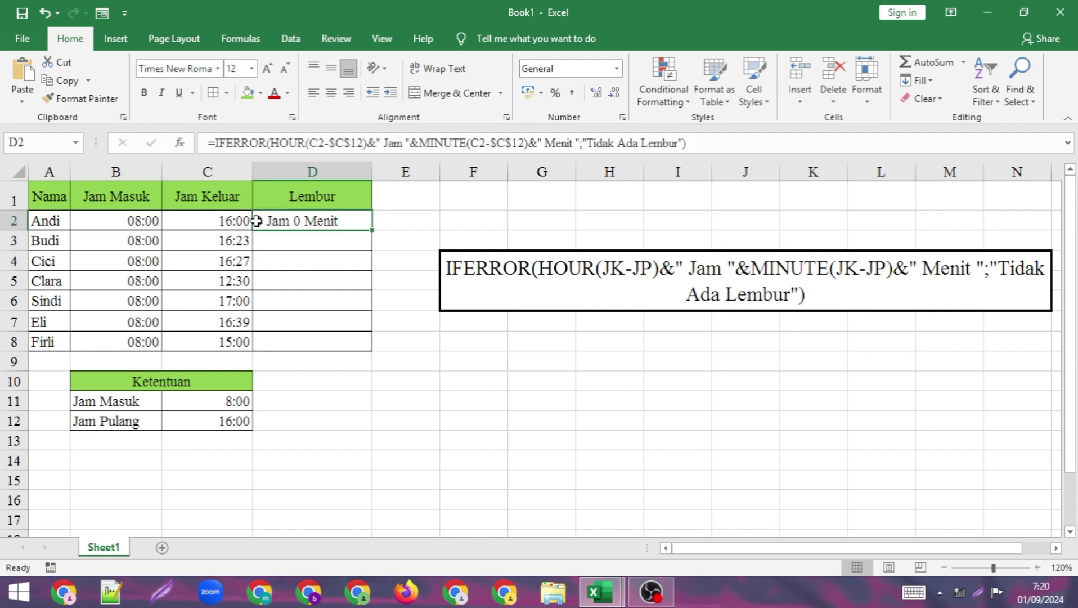
drag(371, 229, 368, 353)
click(378, 301)
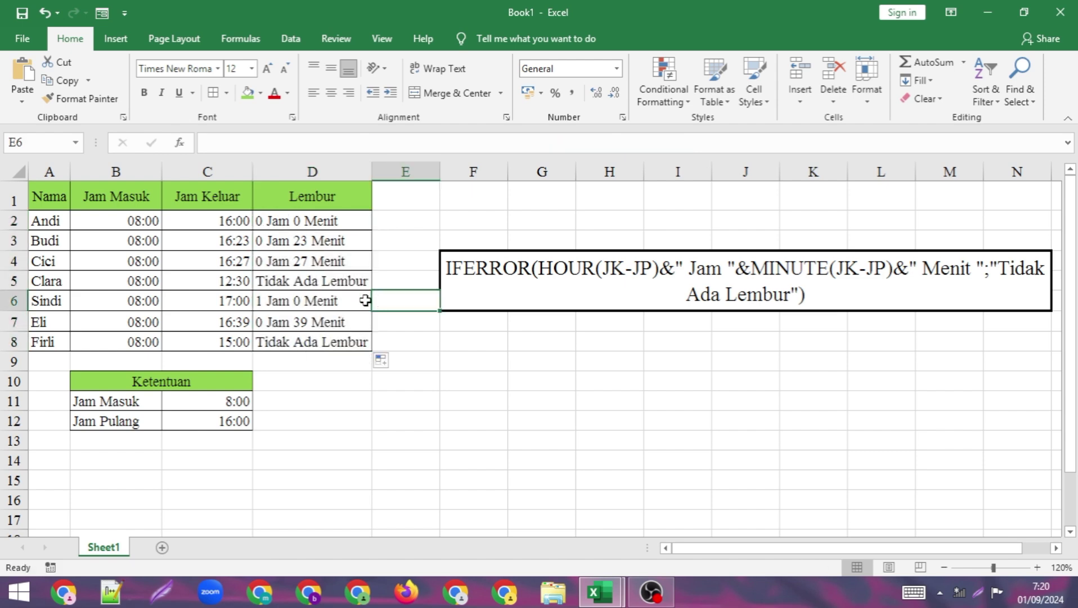